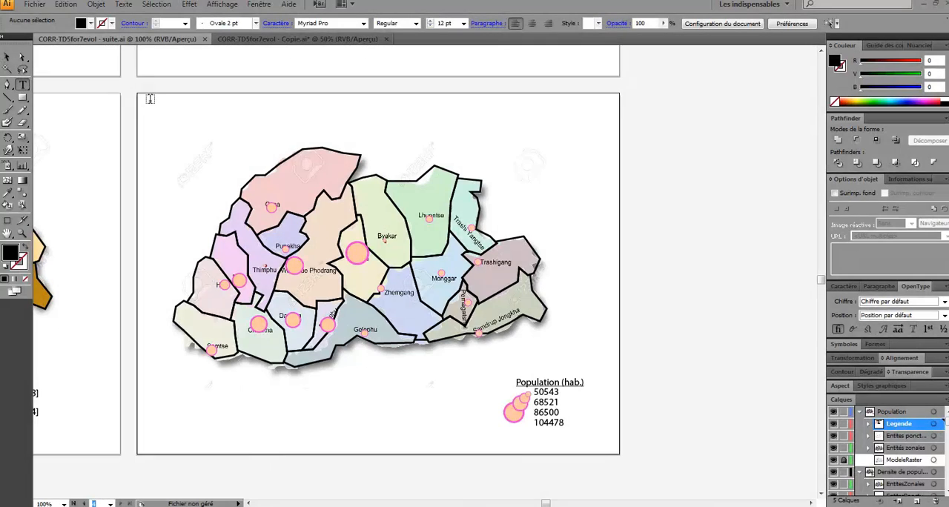
- Add the title "DEMOGRAPHIE ET PRATIQUES RELIGIEUSES AU BHOUTAN EN XXXX, UNE SITUATION CONTRASTEE" above the population map in 22 pt Sakkal Majalla
{"action": "left_click_drag", "start_coordinate": [149, 101], "coordinate": [519, 122]}
{"action": "type", "text": "DEMOGRAPHIE ET PRATIQUES RELIGIEUSES AU BHOUTAN EN XXXX, UNE SITUATION CONTRASTEE"}
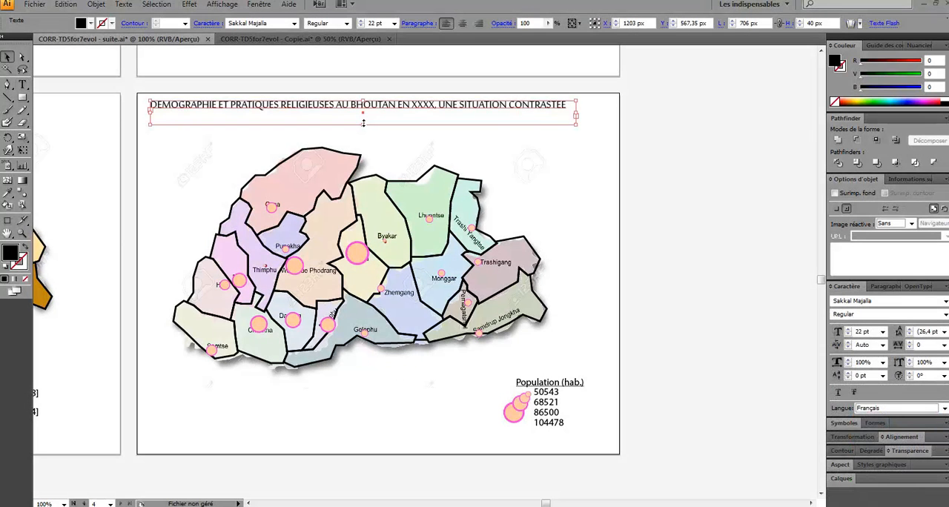
{"action": "left_click_drag", "start_coordinate": [363, 124], "coordinate": [343, 144]}
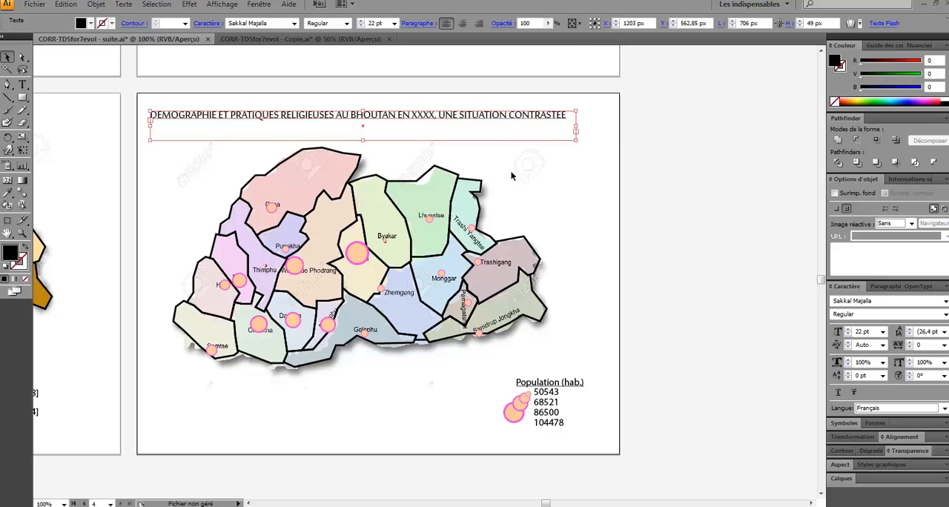
{"action": "left_click", "coordinate": [531, 171]}
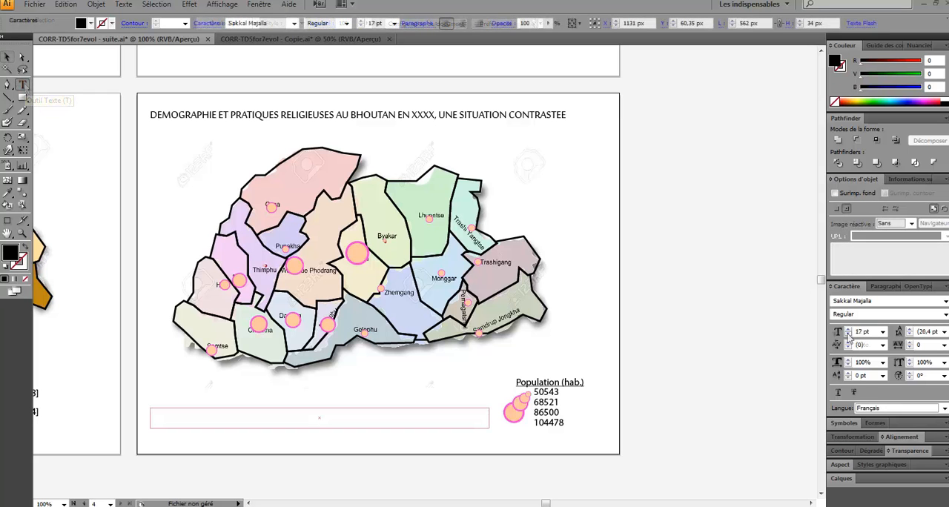
- Start a 16 pt source note below the map reading "Sources. Fond de plan 123RF (2015),"
{"action": "left_click", "coordinate": [849, 334]}
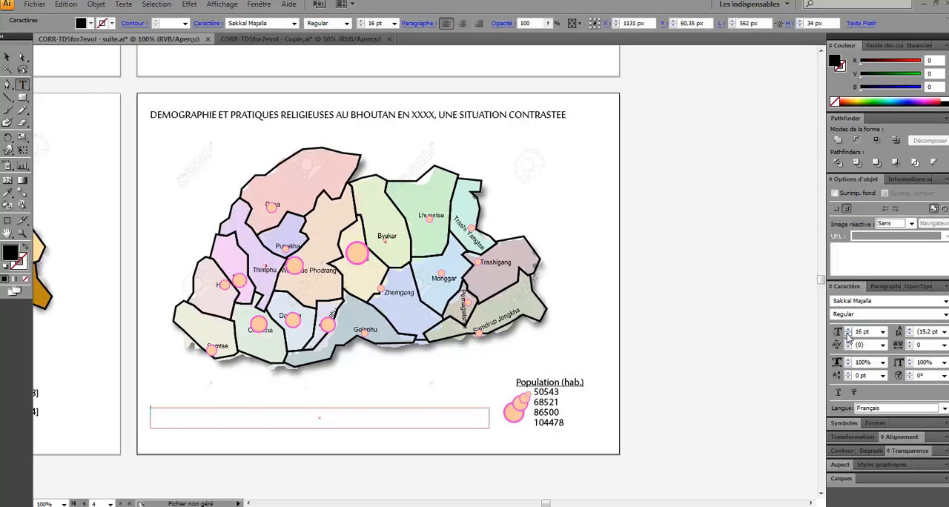
{"action": "type", "text": "Sources. Fond de plan"}
{"action": "type", "text": "123RF (2015),"}
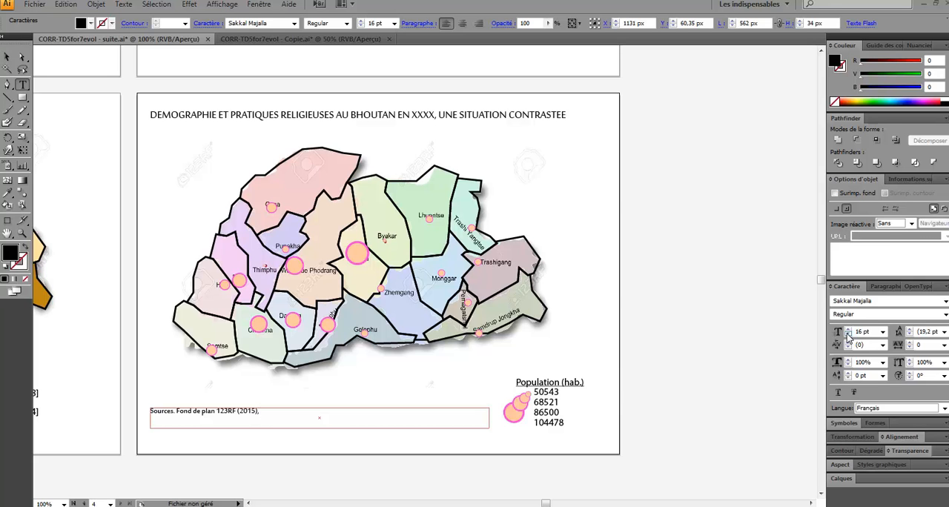
- Continue the source note with "Statistiques:" followed by the statistics author's name, "Stochastique" and 2015
{"action": "type", "text": "S"}
{"action": "type", "text": "tatist"}
{"action": "type", "text": "Bourrelly Stochastique 2015"}
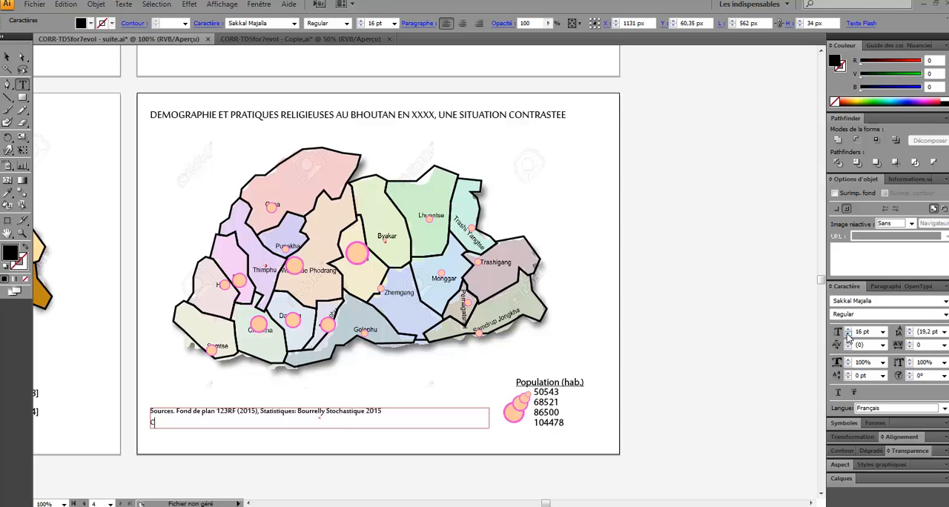
- Add a second line "Carte réalisée par" with the map author's name, and nudge the source note into place
{"action": "type", "text": "e réalisée par Bourrelly S. 2015"}
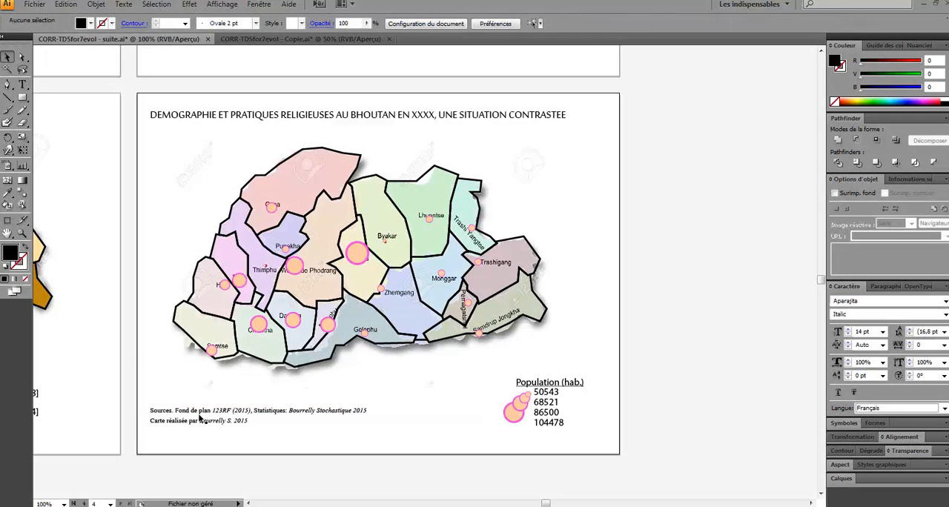
{"action": "left_click", "coordinate": [202, 416]}
{"action": "mouse_move", "coordinate": [163, 410]}
{"action": "left_mouse_down"}
{"action": "mouse_move", "coordinate": [176, 410]}
{"action": "mouse_move", "coordinate": [163, 410]}
{"action": "left_mouse_up"}
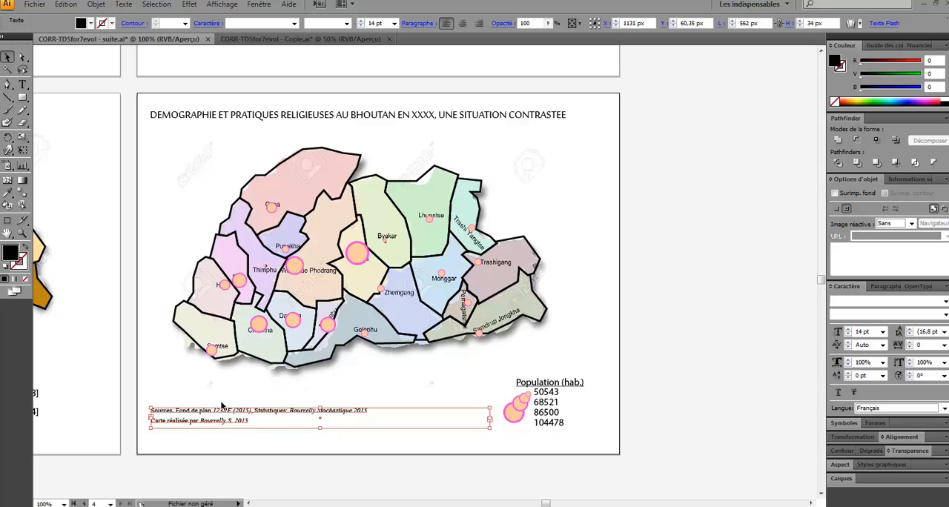
{"action": "left_click", "coordinate": [508, 370]}
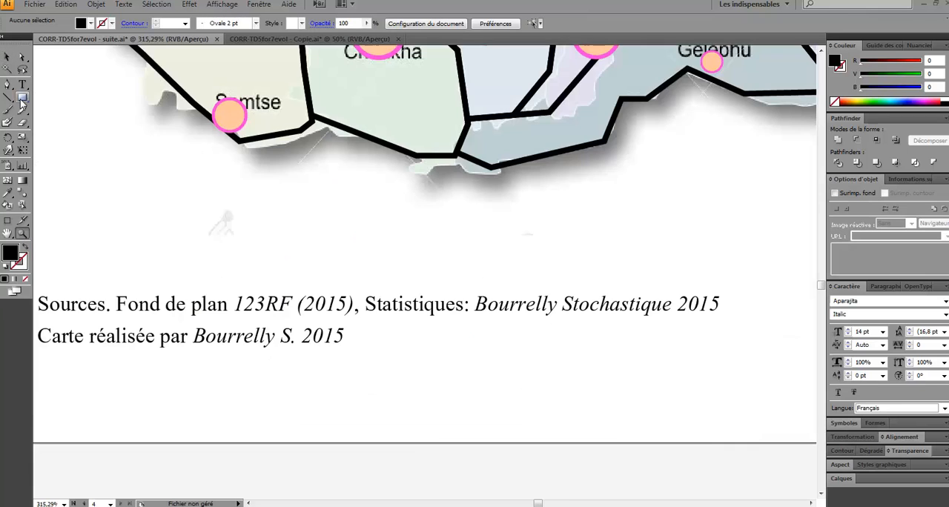
- Draw a black scale bar about 161 by 7 px above the source note, with a 1 pt stroke and rounded caps and joins
{"action": "left_click", "coordinate": [21, 99]}
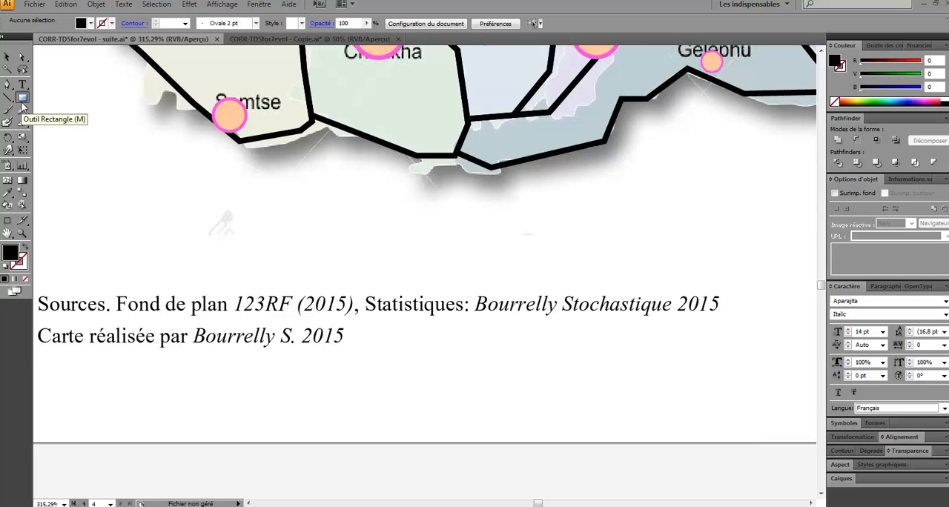
{"action": "left_click_drag", "start_coordinate": [53, 246], "coordinate": [358, 260]}
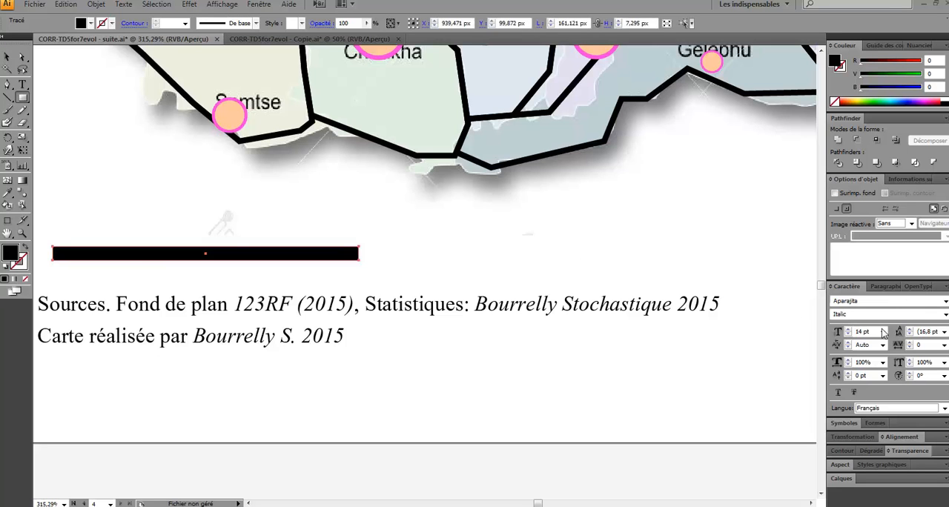
{"action": "left_click", "coordinate": [848, 452]}
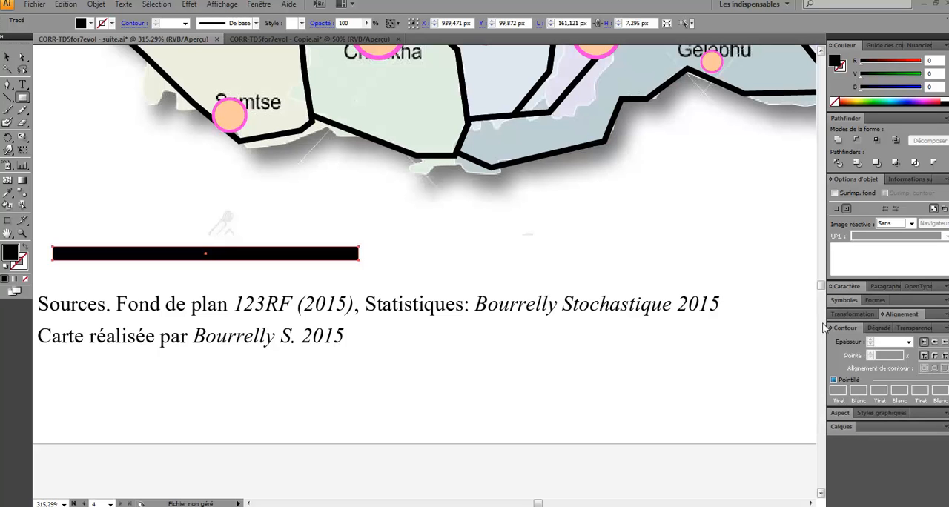
{"action": "left_click", "coordinate": [934, 343]}
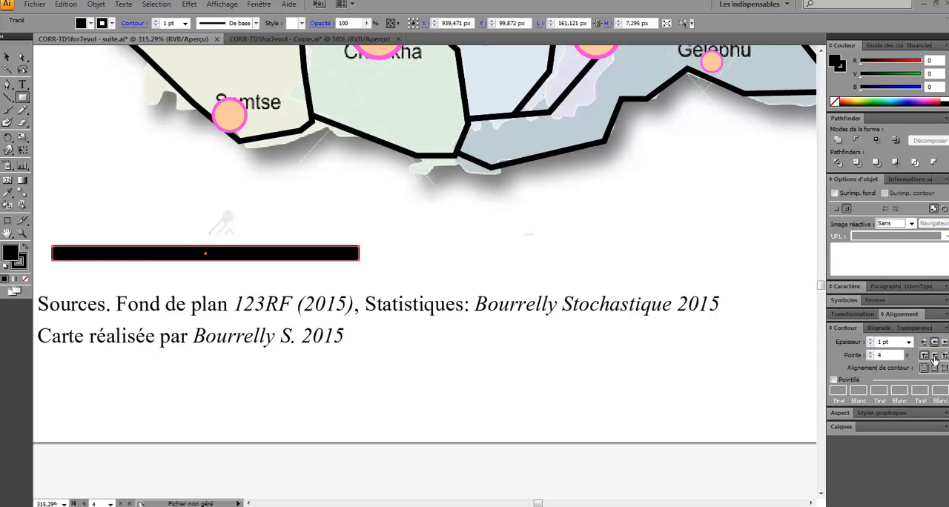
{"action": "left_click", "coordinate": [934, 357]}
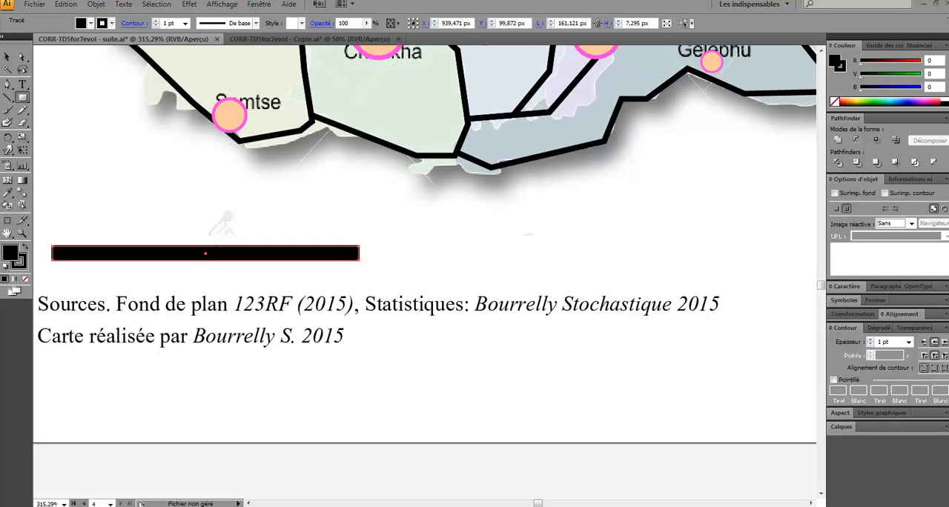
- Duplicate the scale bar just above the original, shrink the copy to half its width, about 81 px, and make it slightly thinner
{"action": "key", "text": "v"}
{"action": "left_click_drag", "start_coordinate": [216, 253], "coordinate": [214, 223]}
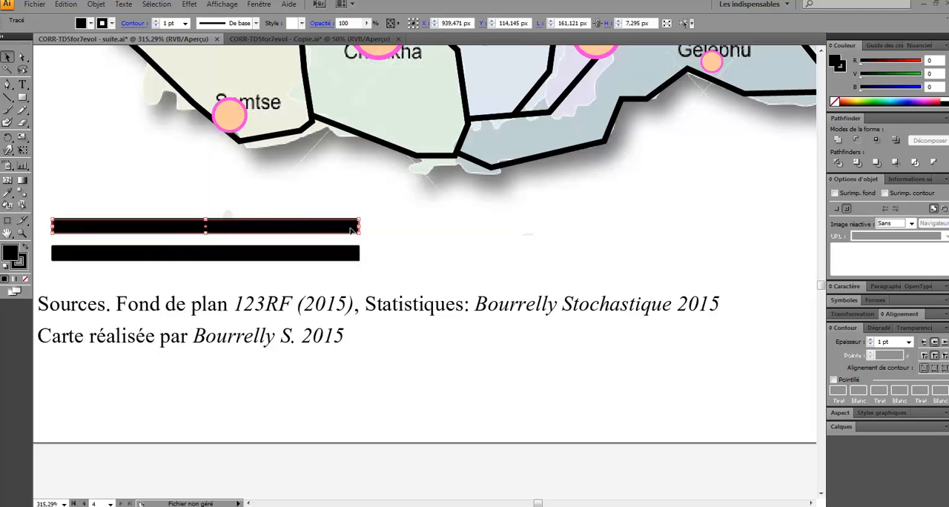
{"action": "left_click_drag", "start_coordinate": [359, 226], "coordinate": [205, 224]}
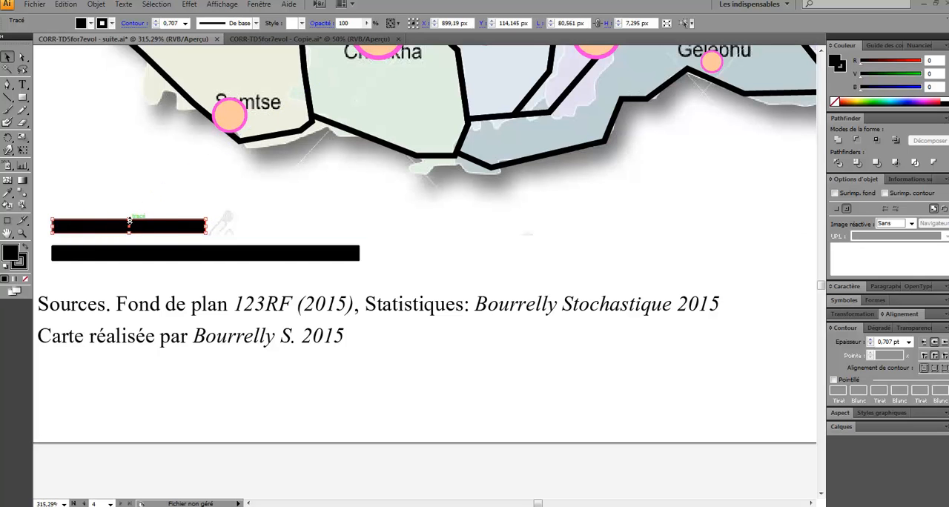
{"action": "left_click_drag", "start_coordinate": [130, 220], "coordinate": [129, 222]}
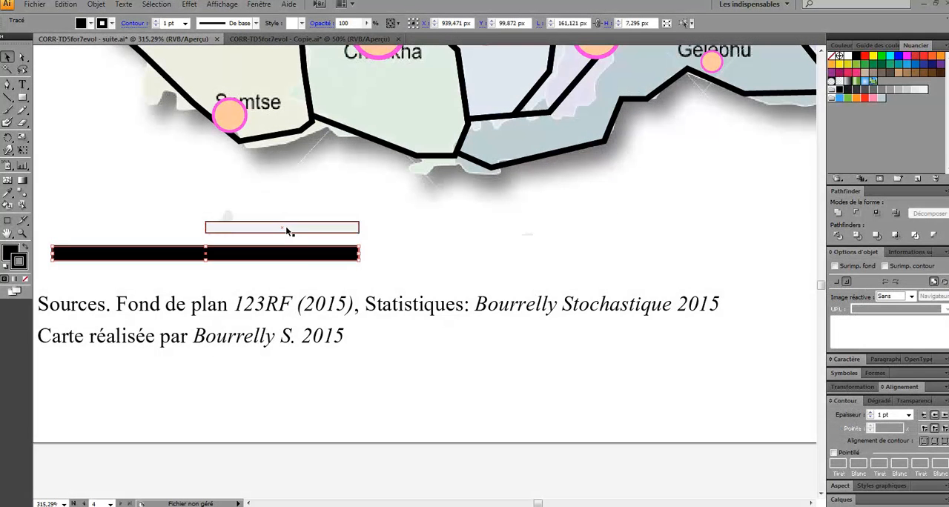
- Align the light half-bar and the full black bar on their vertical centres to form a two-tone scale bar
{"action": "left_click_drag", "start_coordinate": [377, 270], "coordinate": [301, 218]}
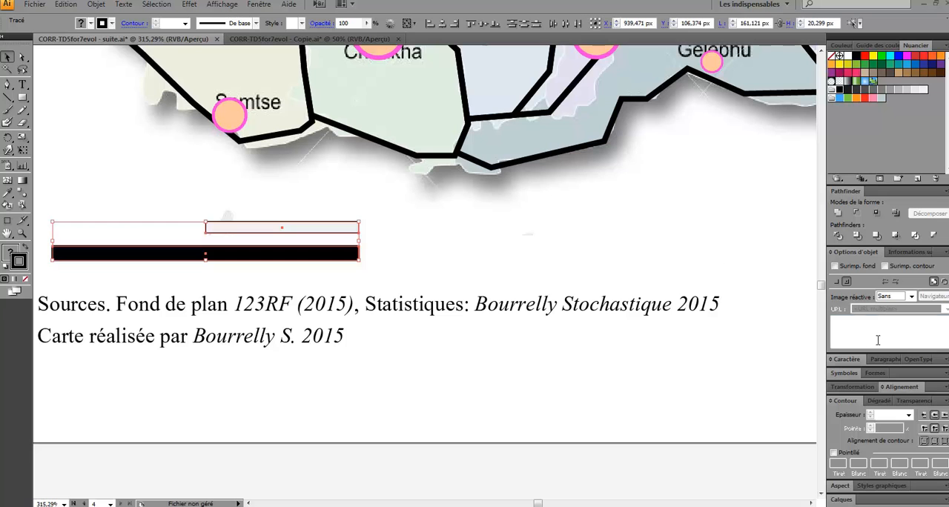
{"action": "left_click", "coordinate": [896, 386]}
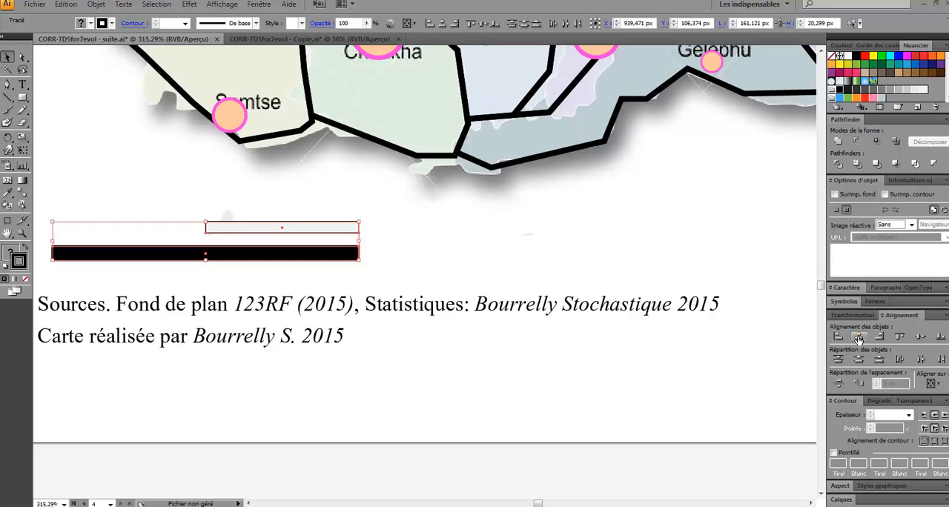
{"action": "left_click", "coordinate": [920, 337]}
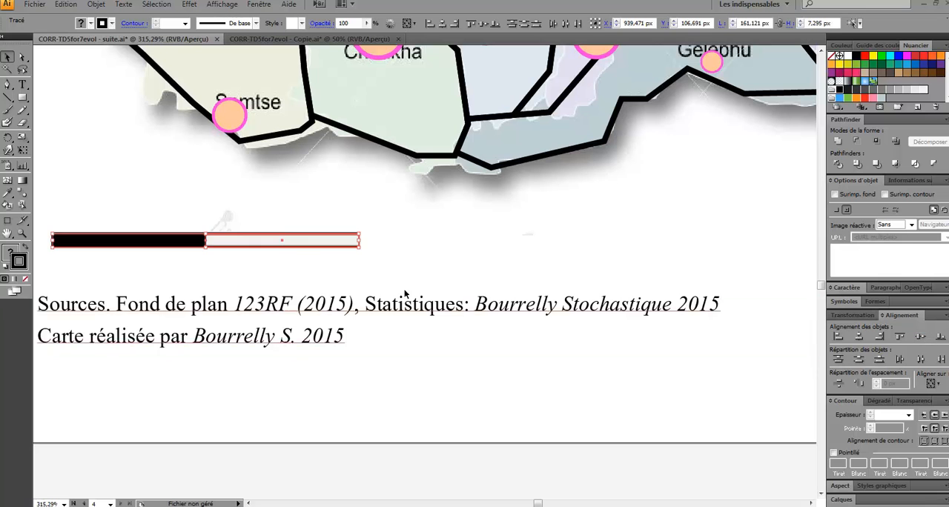
{"action": "left_click", "coordinate": [399, 251]}
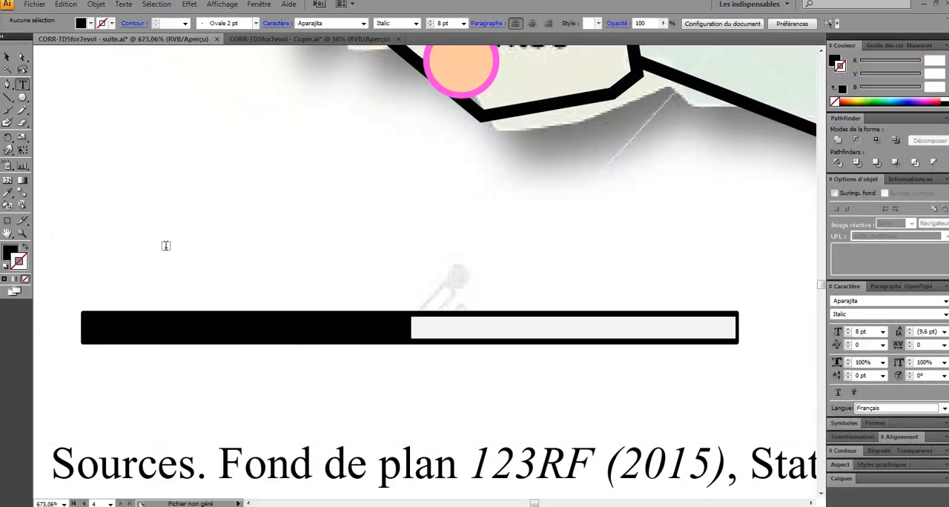
- Add an 8 pt text frame about 172 px wide directly above the scale bar, with its labels starting at 0
{"action": "left_click_drag", "start_coordinate": [84, 278], "coordinate": [781, 301]}
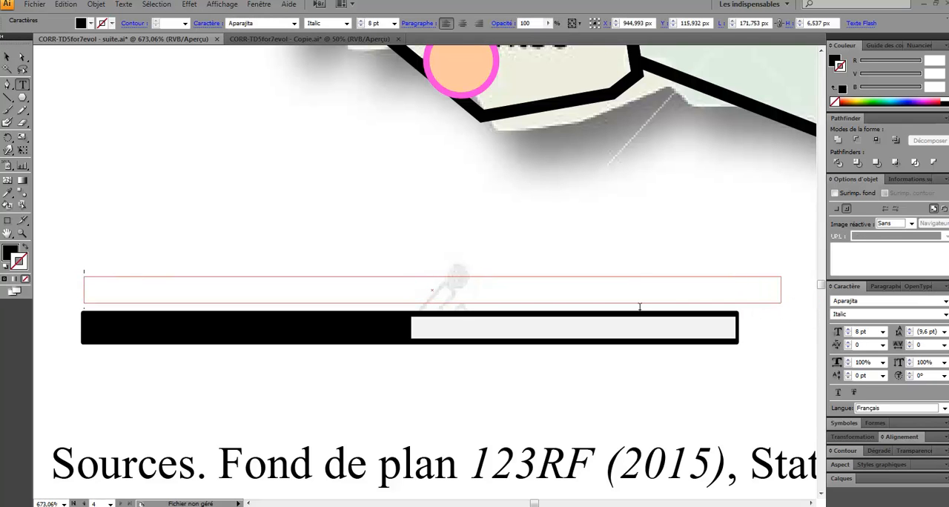
{"action": "type", "text": "0 100km"}
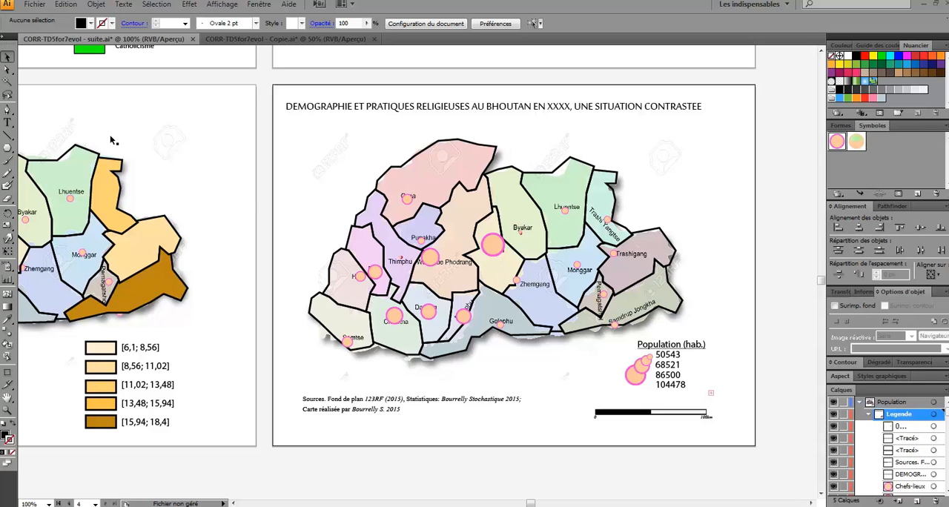
- Draw a vertical line about 57 px long near the map's upper-right corner and give it a black stroke
{"action": "left_click", "coordinate": [8, 136]}
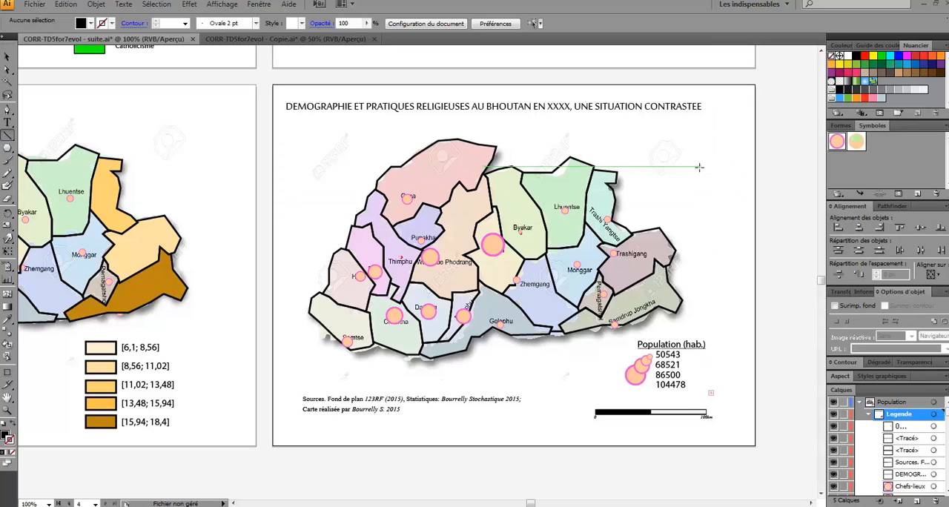
{"action": "left_click_drag", "start_coordinate": [700, 168], "coordinate": [699, 133]}
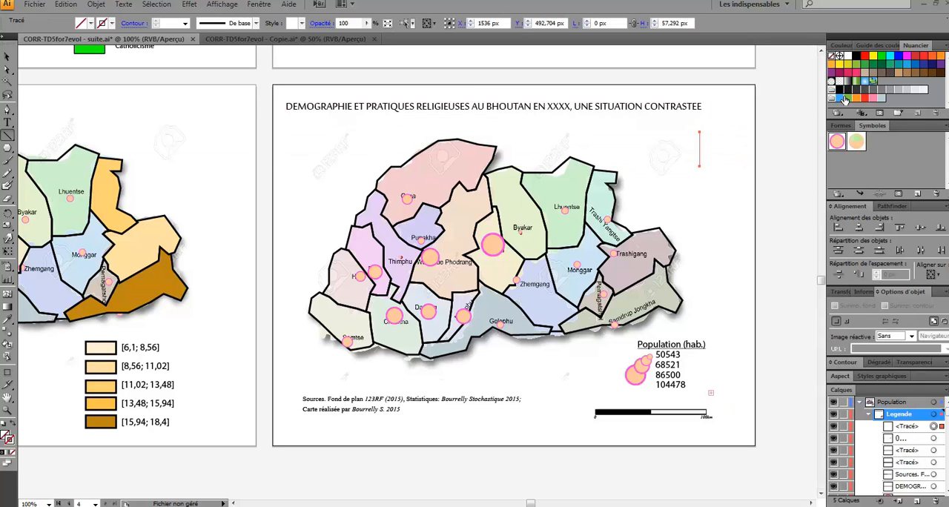
{"action": "left_click", "coordinate": [843, 46]}
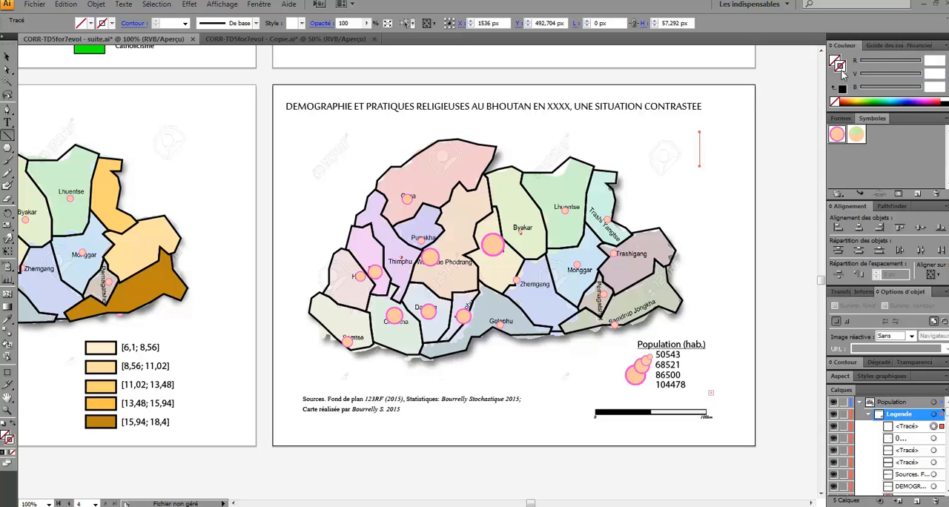
{"action": "left_click", "coordinate": [945, 104]}
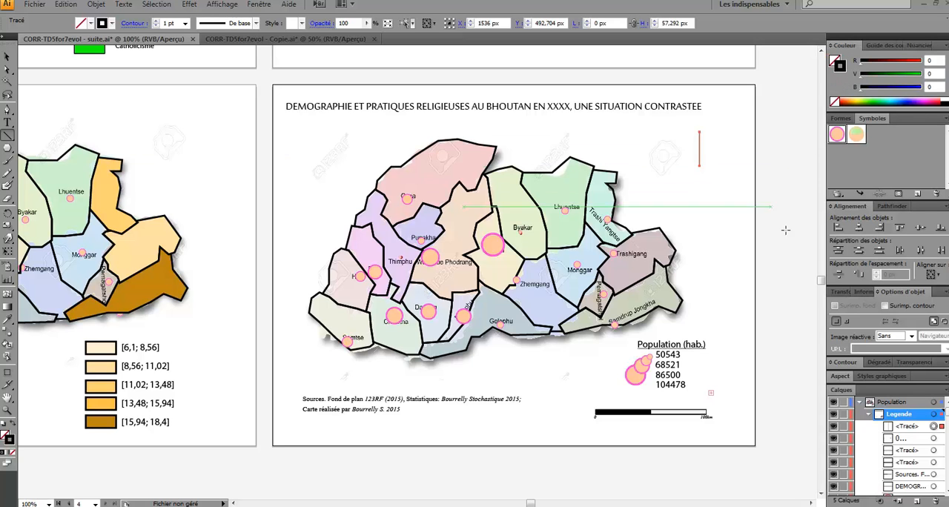
- Open the Flèches_Standard arrow brush library
{"action": "left_click", "coordinate": [847, 119]}
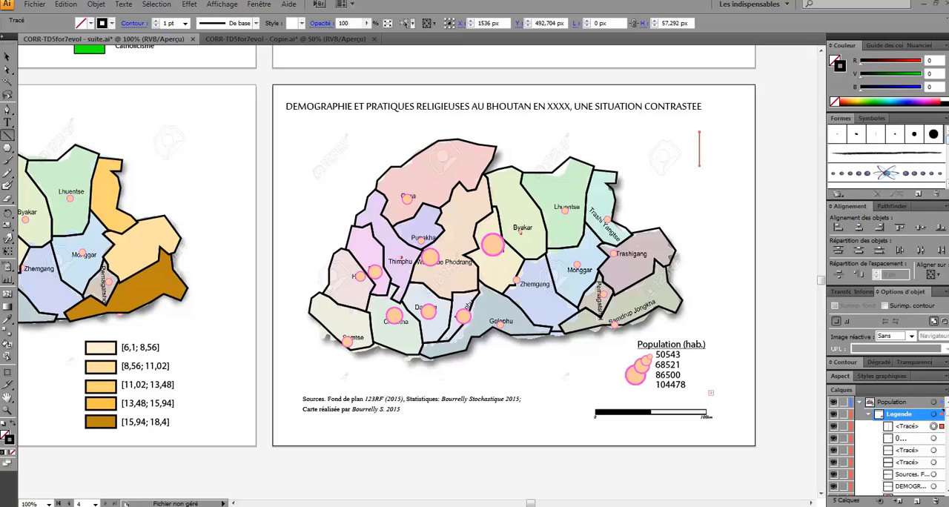
{"action": "scroll", "coordinate": [946, 177], "scroll_direction": "down", "scroll_amount": 2}
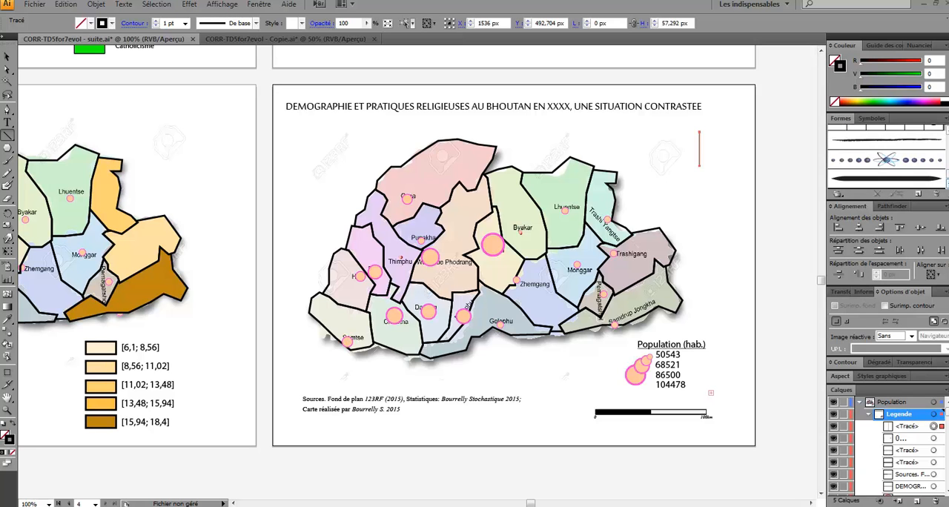
{"action": "left_click", "coordinate": [836, 194]}
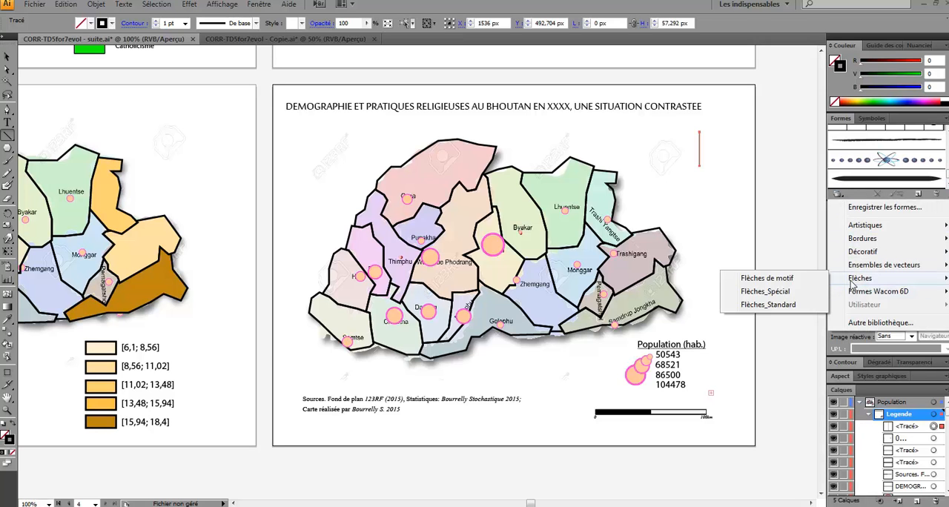
{"action": "mouse_move", "coordinate": [854, 281]}
{"action": "left_click", "coordinate": [792, 305]}
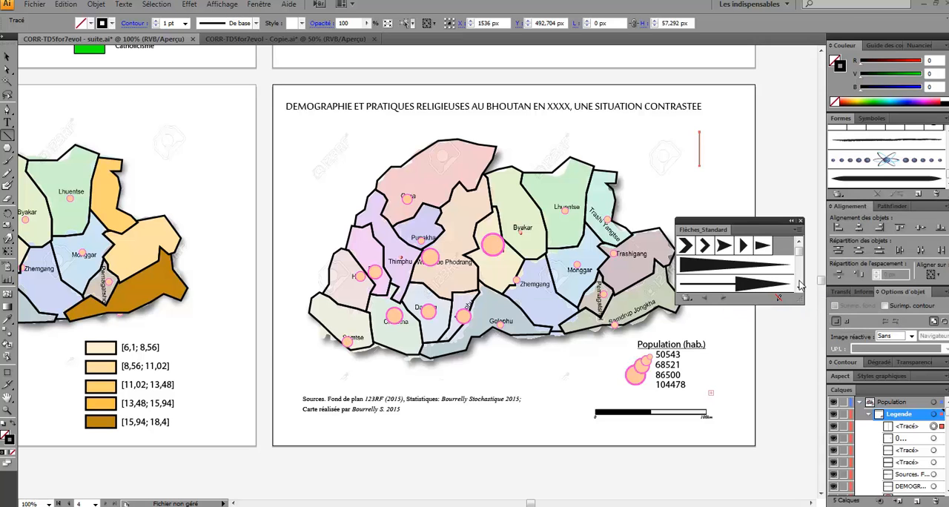
- Apply a barbed arrow brush from the Flèches_Standard library to the vertical line as a north arrow, and close the library
{"action": "left_click", "coordinate": [798, 288]}
{"action": "left_click", "coordinate": [798, 288]}
{"action": "left_click", "coordinate": [798, 289]}
{"action": "left_click", "coordinate": [799, 288]}
{"action": "left_click", "coordinate": [799, 289]}
{"action": "left_click", "coordinate": [798, 288]}
{"action": "left_click", "coordinate": [798, 288]}
{"action": "left_click", "coordinate": [798, 289]}
{"action": "left_click", "coordinate": [799, 288]}
{"action": "left_click", "coordinate": [798, 289]}
{"action": "left_click", "coordinate": [798, 288]}
{"action": "left_click", "coordinate": [798, 288]}
{"action": "left_click", "coordinate": [799, 289]}
{"action": "left_click", "coordinate": [798, 289]}
{"action": "left_click", "coordinate": [798, 289]}
{"action": "left_click", "coordinate": [769, 265]}
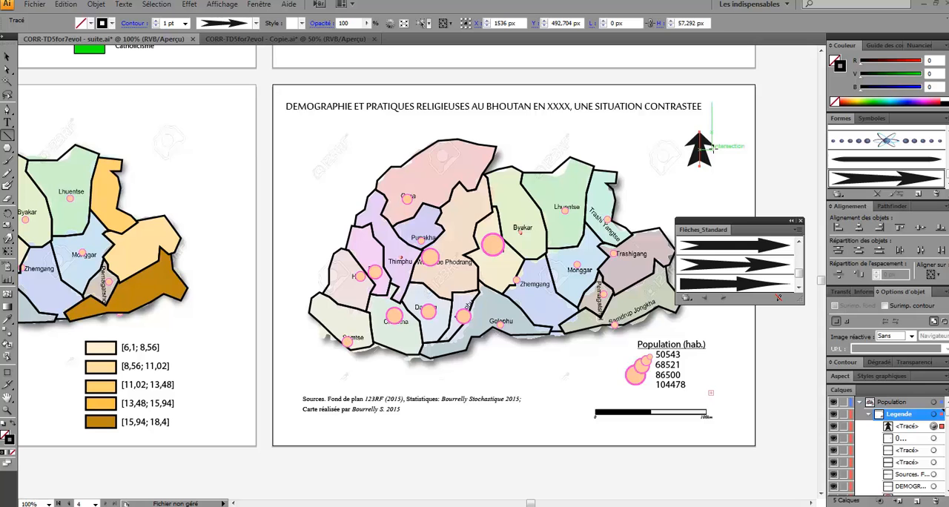
{"action": "key", "text": "v"}
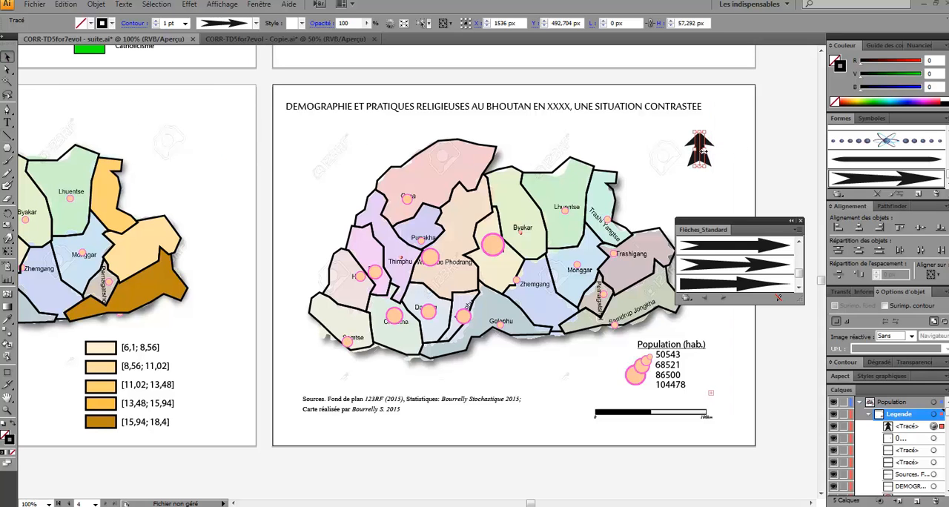
{"action": "left_click", "coordinate": [801, 221]}
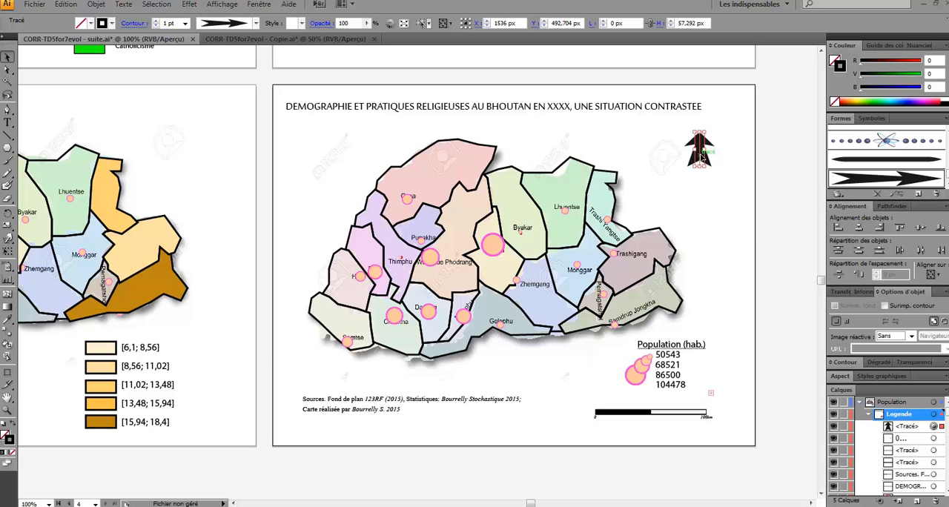
- Lower the north arrow slightly and place a bold 27 pt Aparajita letter N centred just above its tip
{"action": "left_click_drag", "start_coordinate": [697, 151], "coordinate": [701, 153]}
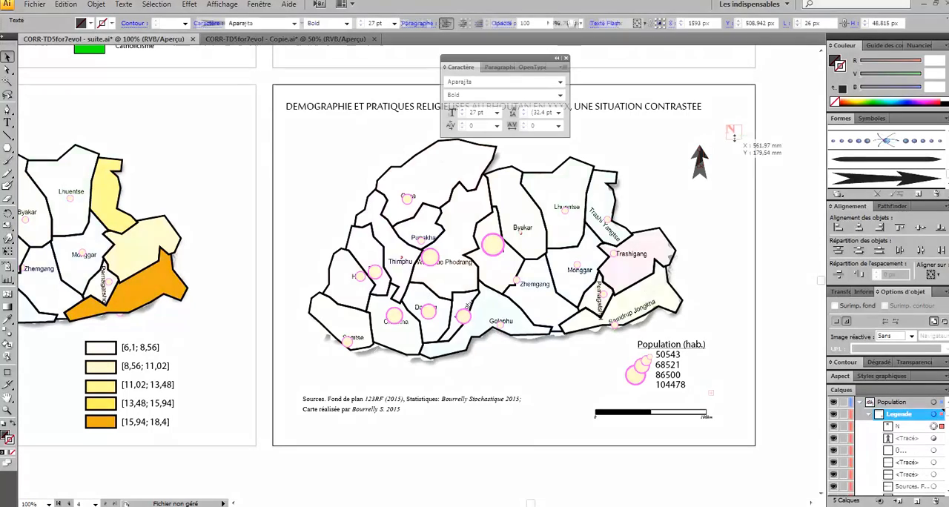
{"action": "left_click_drag", "start_coordinate": [737, 135], "coordinate": [740, 135]}
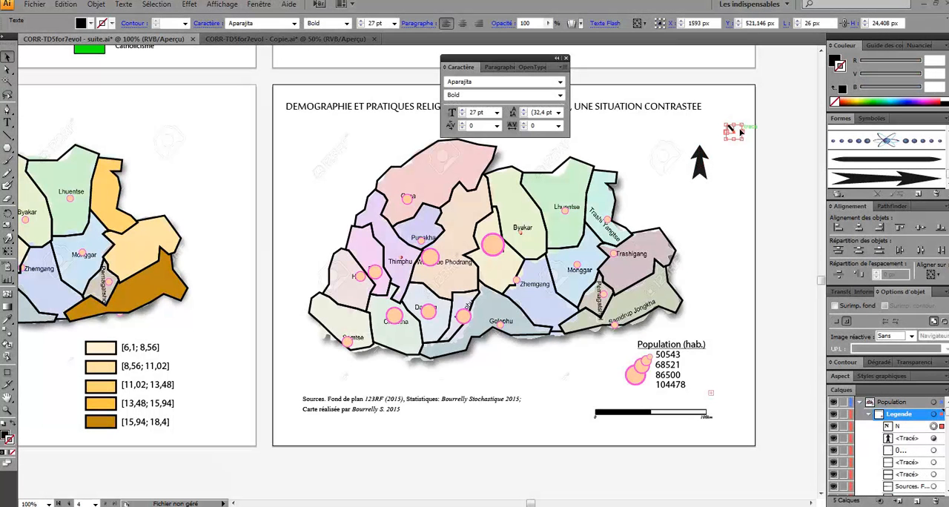
{"action": "left_click_drag", "start_coordinate": [738, 130], "coordinate": [710, 136]}
{"action": "key", "text": "Right"}
{"action": "key", "text": "Right"}
{"action": "key", "text": "Down"}
{"action": "key", "text": "Down"}
{"action": "key", "text": "Right"}
{"action": "key", "text": "Right"}
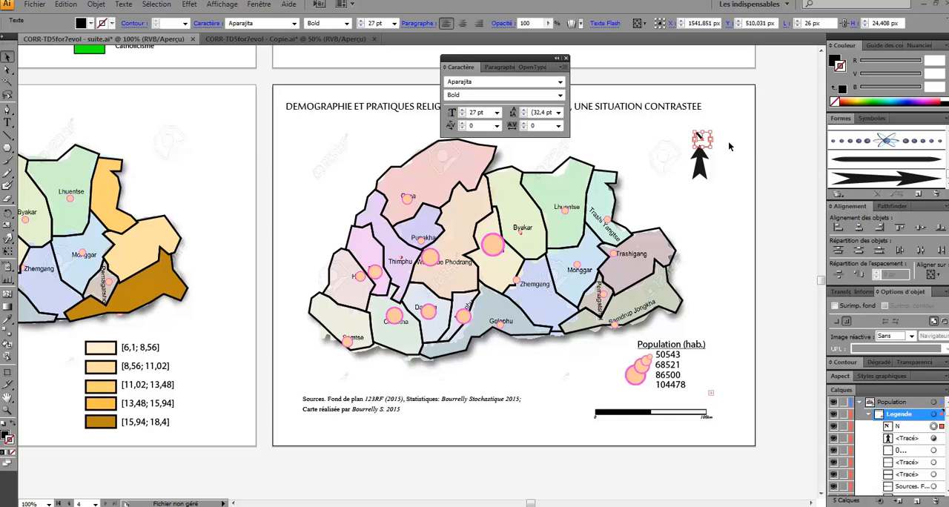
{"action": "left_click", "coordinate": [730, 147]}
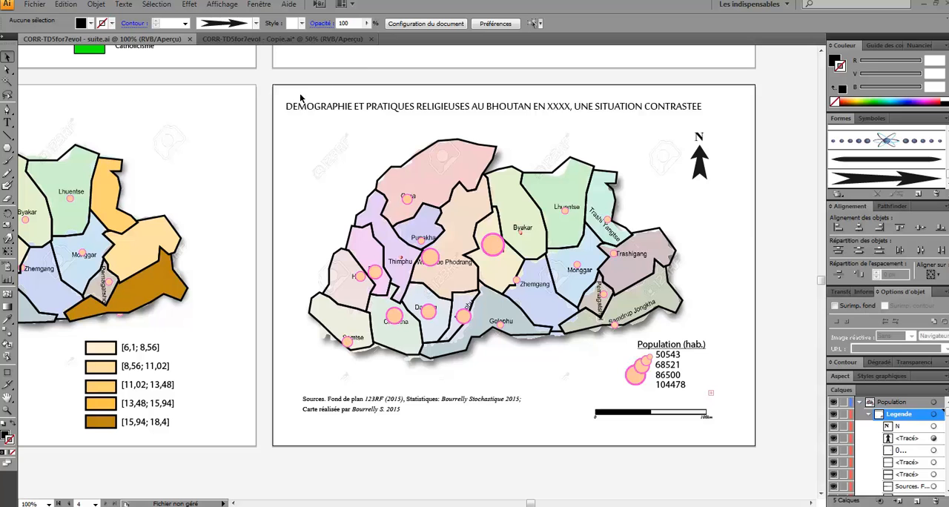
- Draw a rectangle about 744 by 543 px around the whole map layout, with no fill and a black stroke
{"action": "left_click", "coordinate": [285, 133]}
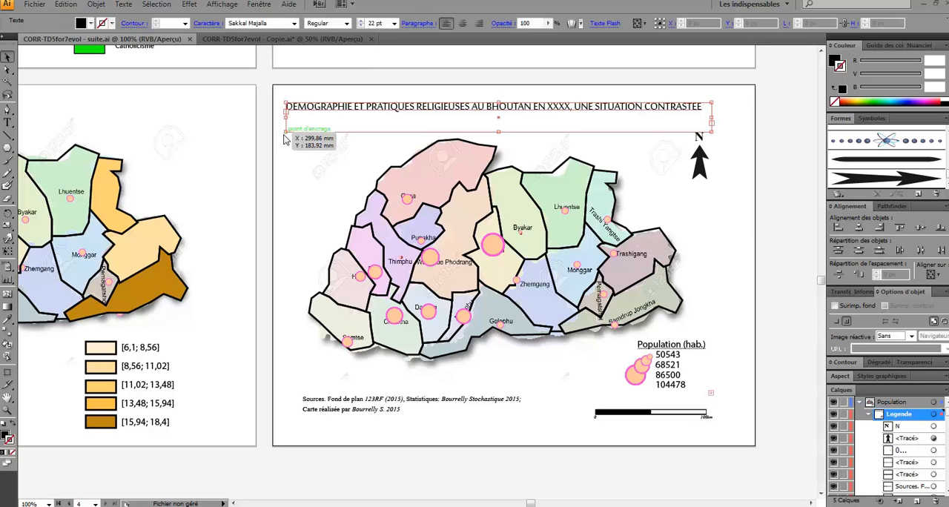
{"action": "key", "text": "m"}
{"action": "left_click_drag", "start_coordinate": [281, 95], "coordinate": [727, 424]}
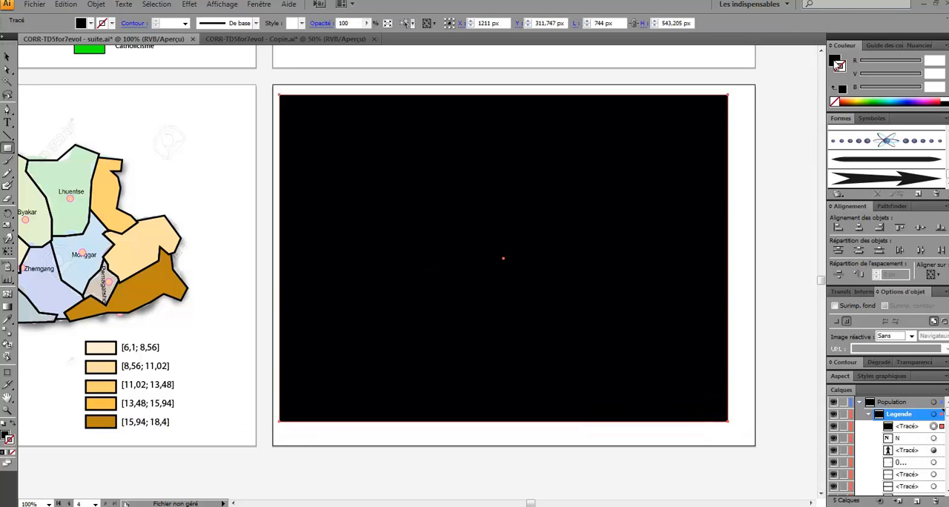
{"action": "left_click", "coordinate": [834, 60]}
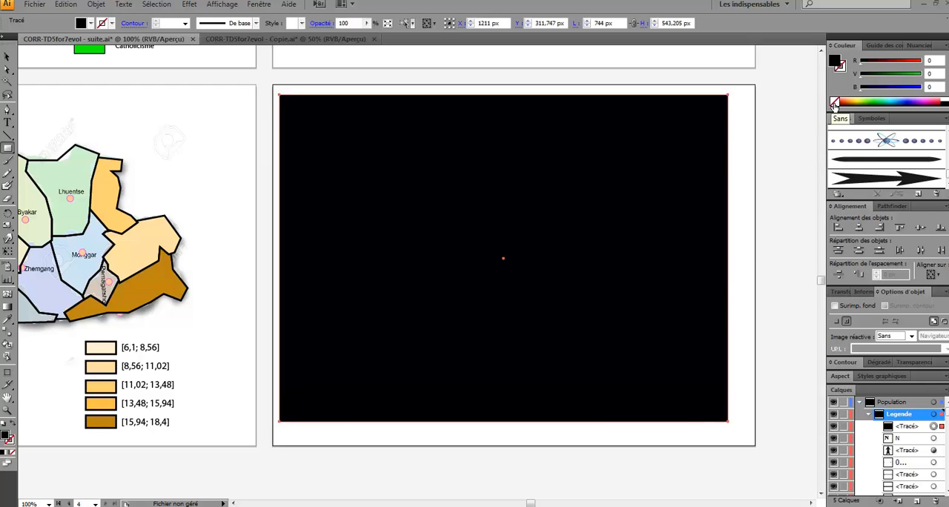
{"action": "left_click", "coordinate": [834, 104]}
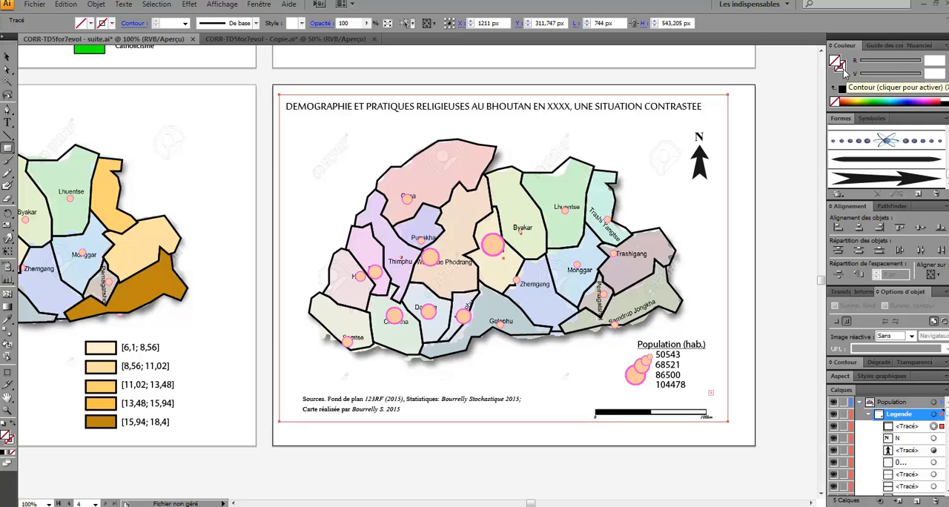
{"action": "left_click", "coordinate": [842, 67]}
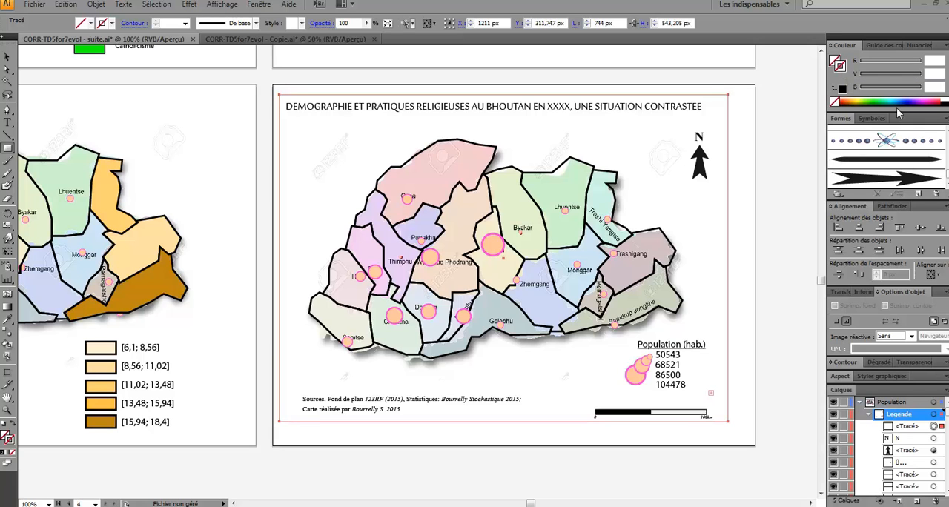
{"action": "left_click", "coordinate": [944, 104]}
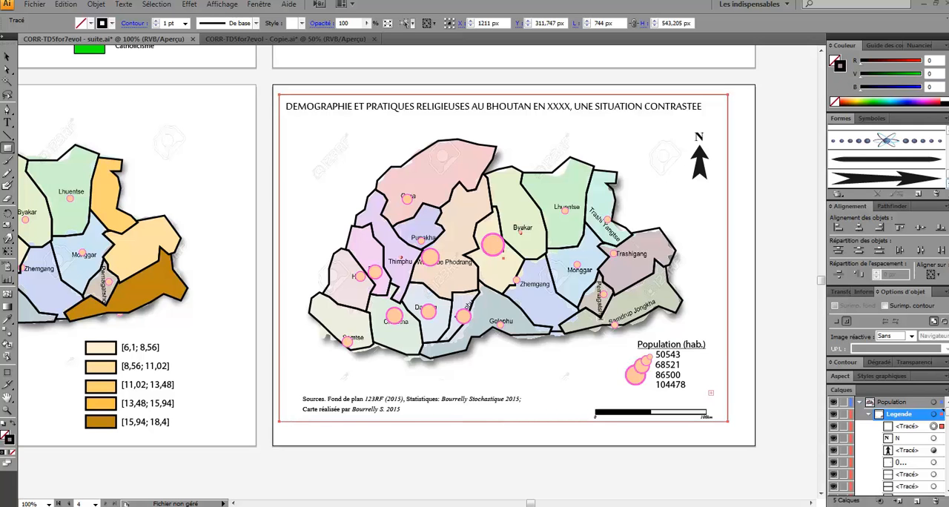
- Apply the rough, hand-drawn line brush to the rectangular frame around the map and deselect it
{"action": "scroll", "coordinate": [887, 140], "scroll_direction": "up", "scroll_amount": 1}
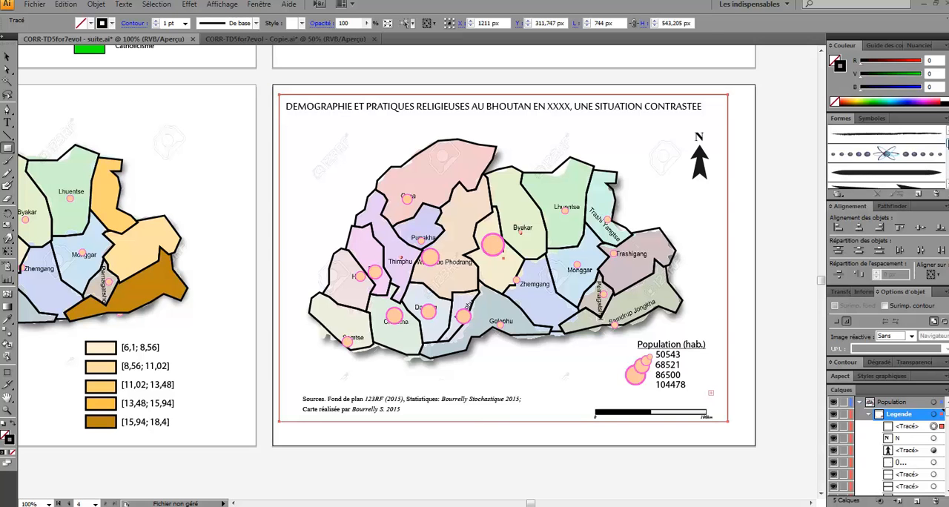
{"action": "left_click", "coordinate": [891, 172]}
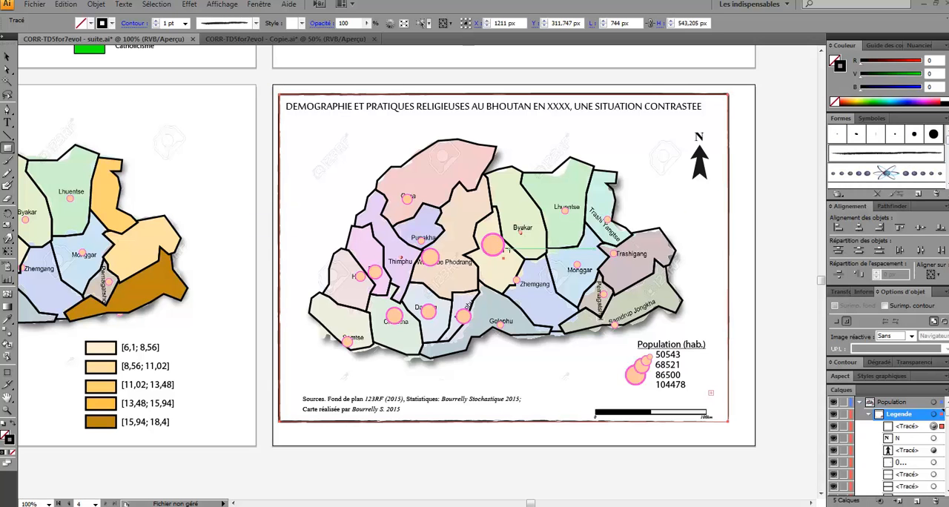
{"action": "key", "text": "v"}
{"action": "left_click", "coordinate": [745, 252]}
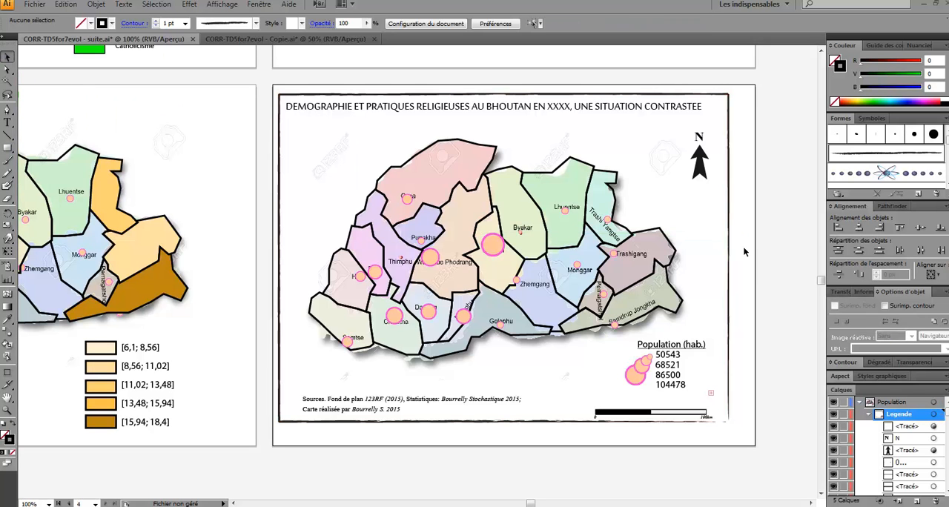